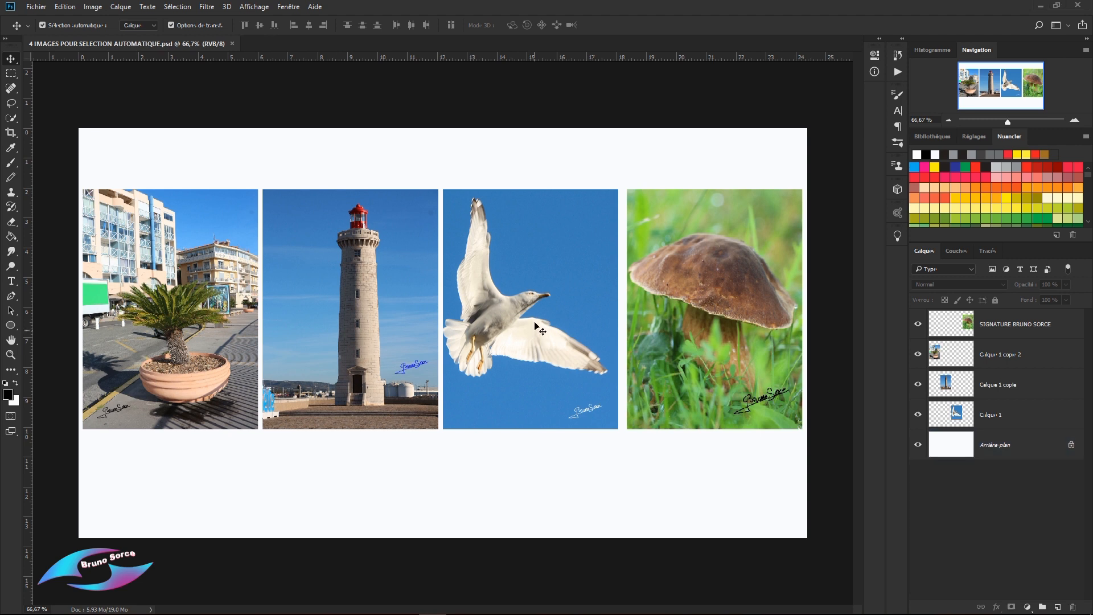
Select the seagull photo on the canvas and toggle its transform controls off and on again
left_click(525, 249)
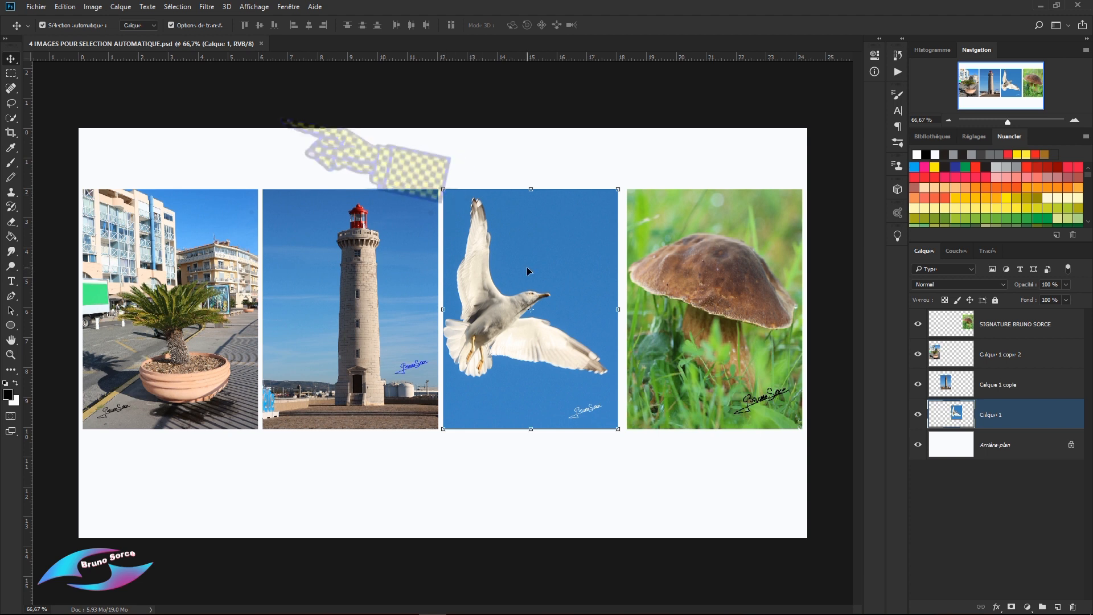
left_click(171, 25)
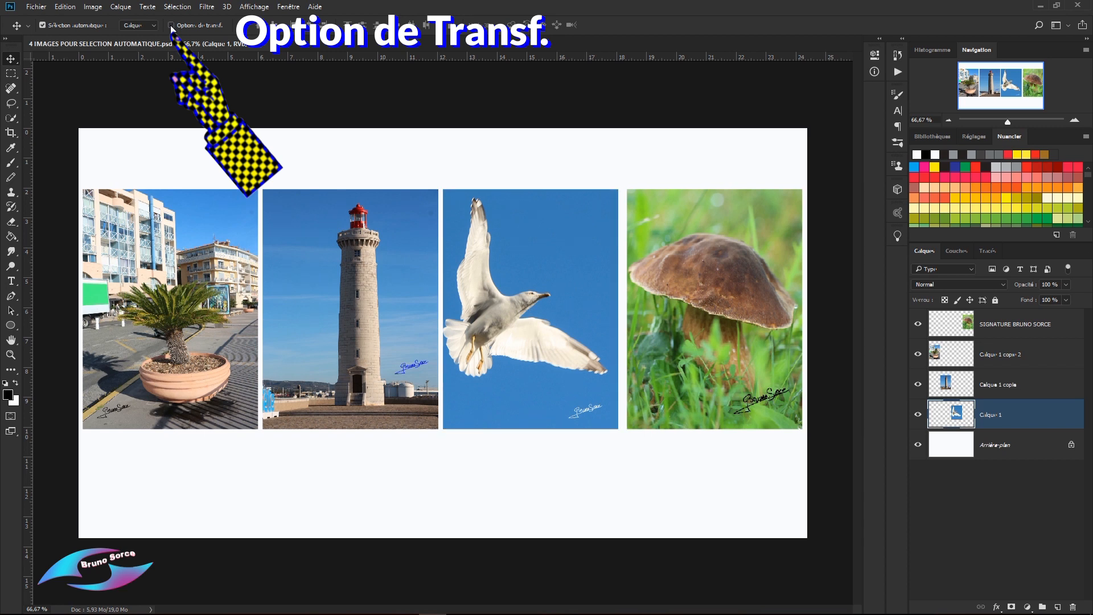
left_click(171, 25)
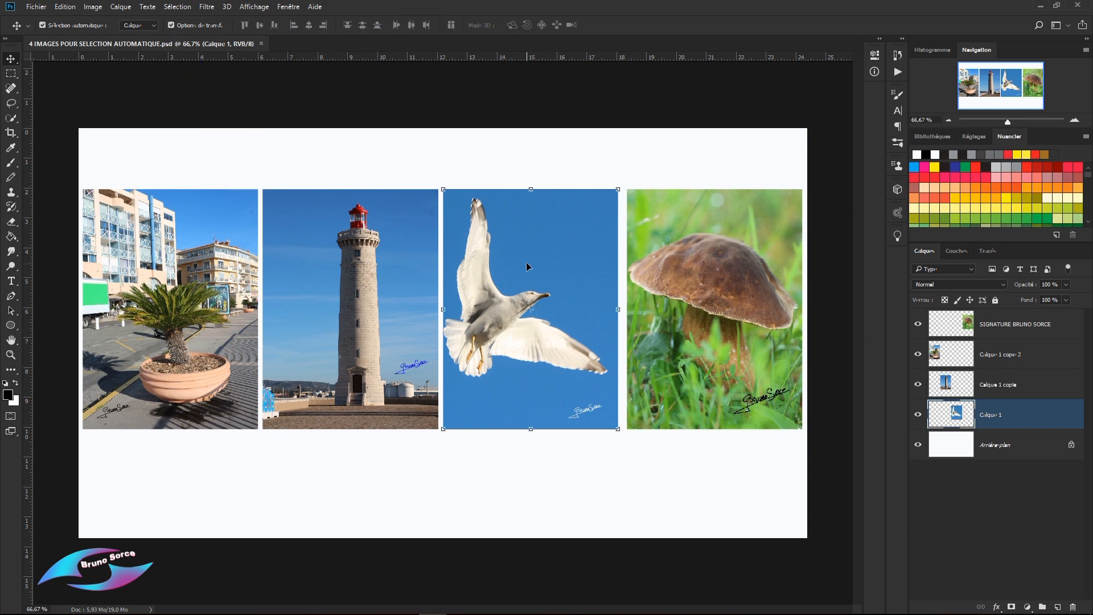
Auto-select the mushroom photo's layer and the lighthouse photo's layer directly on the canvas
left_click(688, 286)
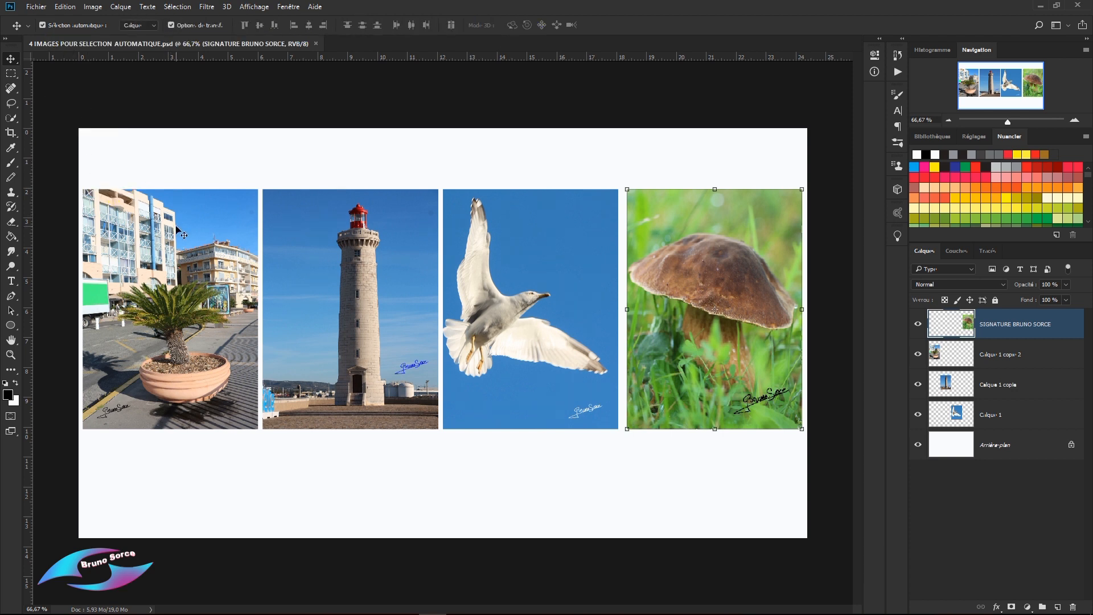
left_click(343, 259)
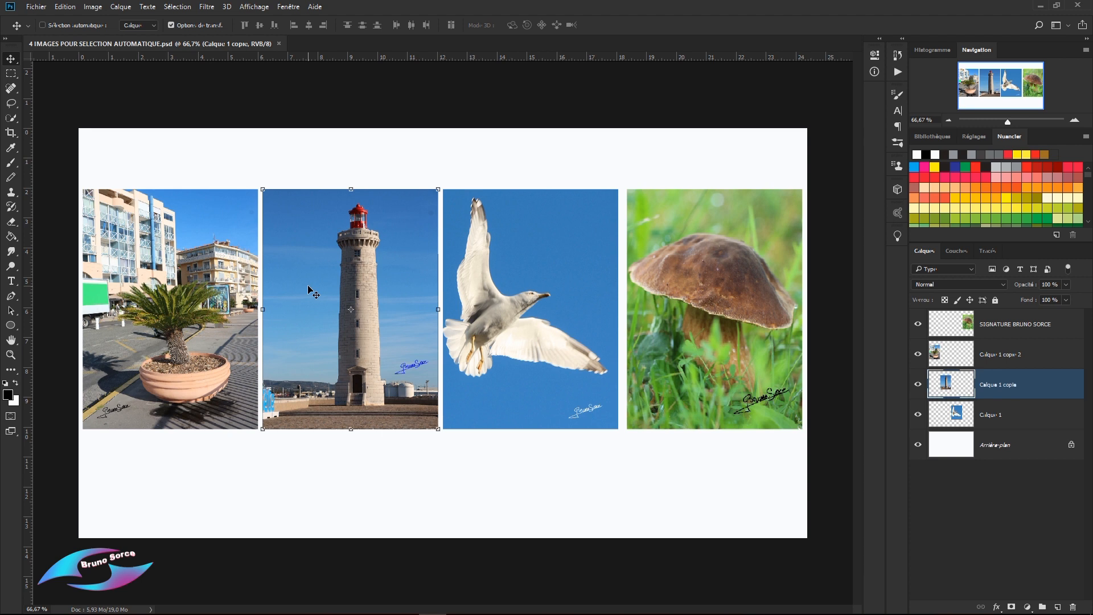
With automatic selection off, test-move the lighthouse photo, then select layer Calque 1 and nudge the seagull photo slightly to the right
mouse_move(385, 265)
left_mouse_down()
mouse_move(402, 295)
mouse_move(478, 268)
mouse_move(430, 260)
mouse_move(598, 278)
mouse_move(402, 277)
mouse_move(379, 259)
left_mouse_up()
mouse_move(524, 263)
left_mouse_down()
mouse_move(520, 277)
mouse_move(443, 318)
mouse_move(528, 241)
mouse_move(596, 313)
mouse_move(500, 286)
mouse_move(519, 269)
left_mouse_up()
left_click(1032, 422)
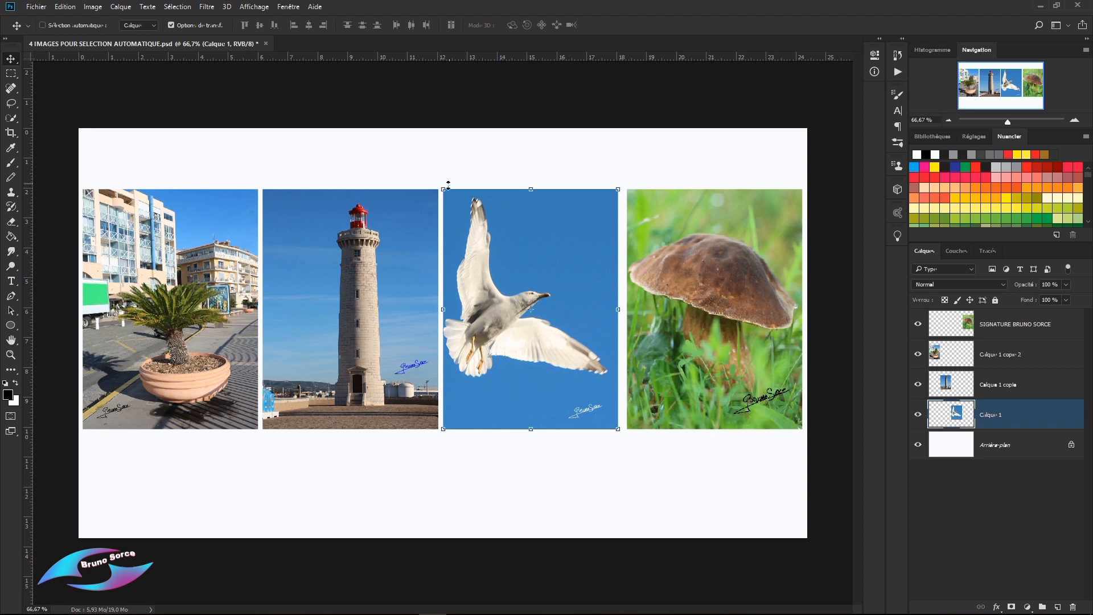
mouse_move(538, 228)
left_mouse_down()
mouse_move(424, 229)
mouse_move(546, 263)
mouse_move(541, 234)
left_mouse_up()
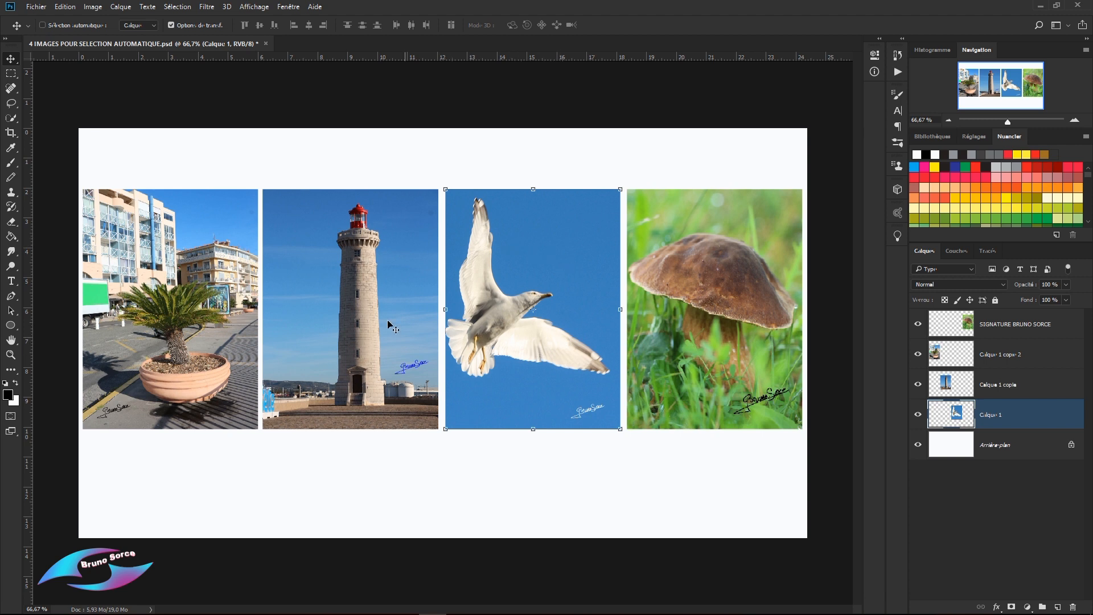
Turn automatic selection back on and stack the lighthouse, mushroom and street photos over the seagull photo
left_click(43, 25)
left_click(360, 312)
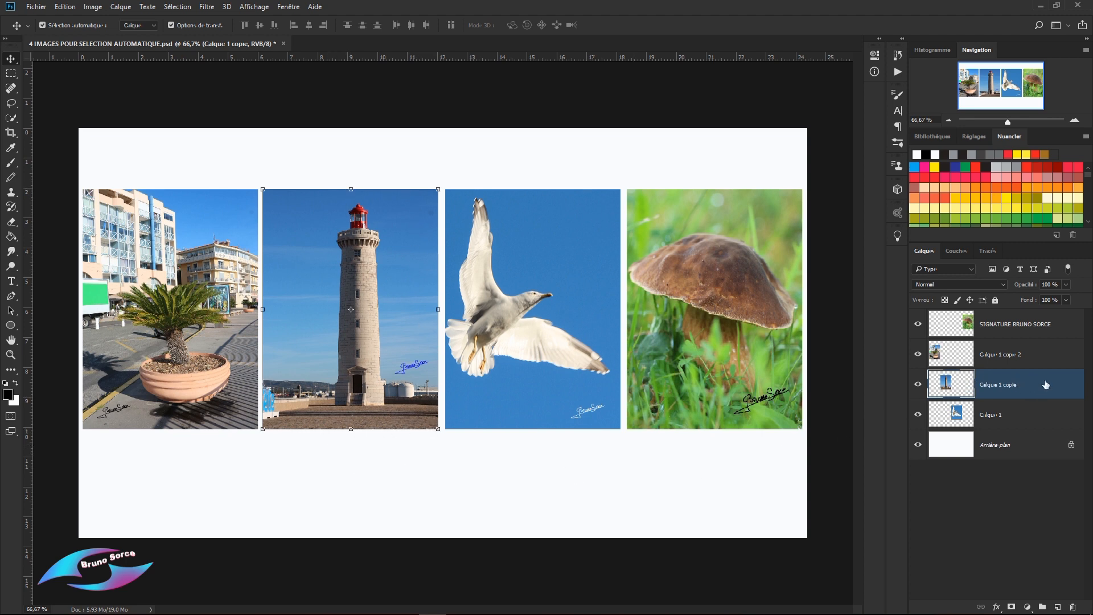
left_click_drag(365, 272, 550, 271)
left_click_drag(687, 261, 509, 261)
left_click_drag(250, 279, 574, 267)
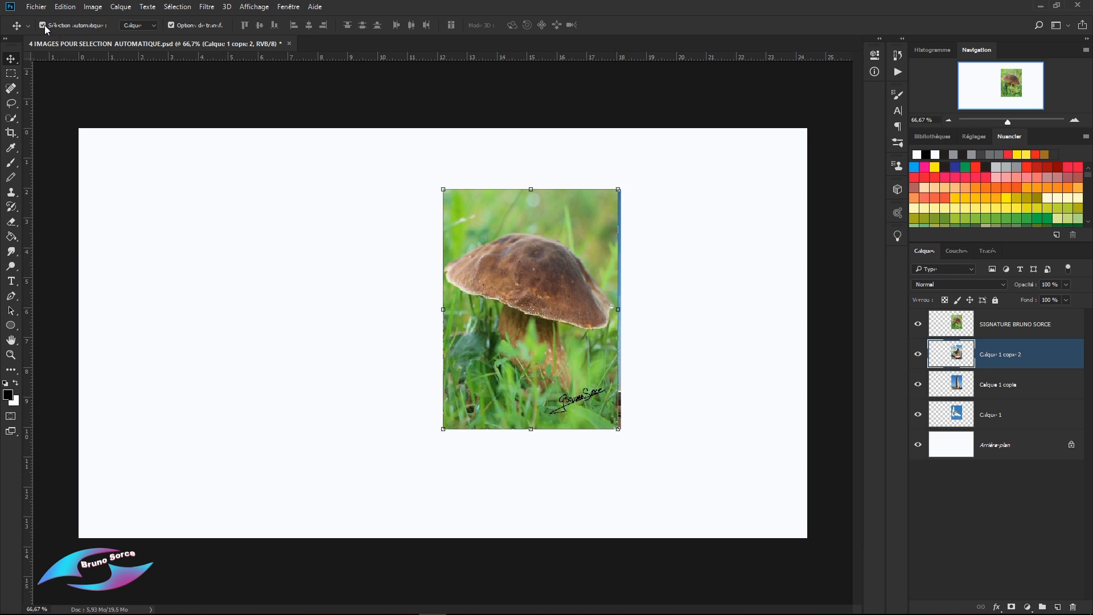
Try to move the lighthouse layer out of the stack with automatic selection on, then restack the displaced mushroom and street photos
left_click(1041, 392)
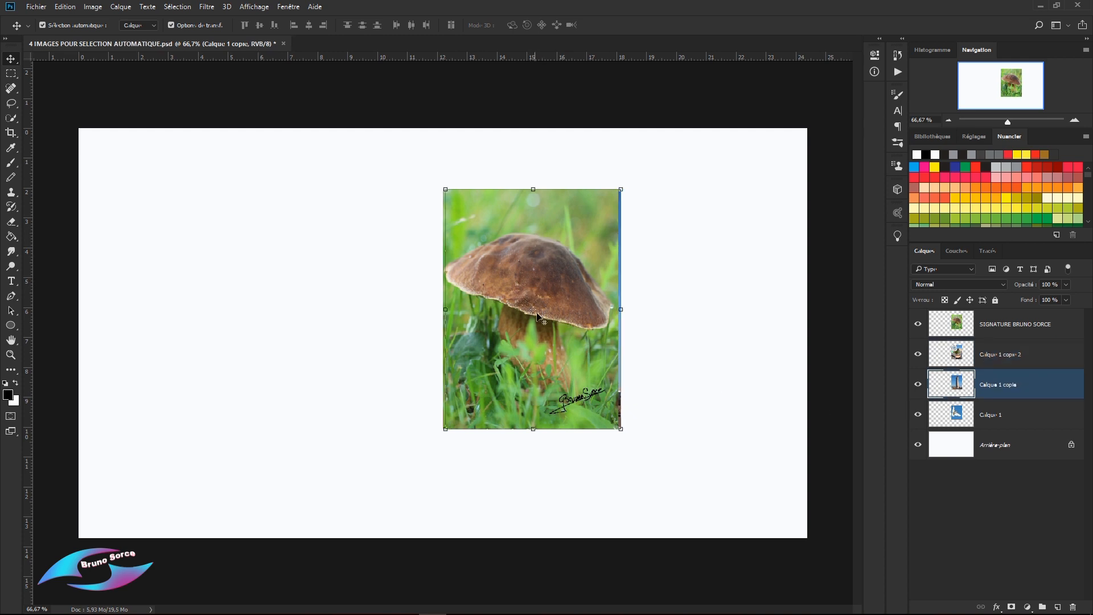
mouse_move(531, 288)
left_mouse_down()
mouse_move(465, 289)
mouse_move(607, 292)
mouse_move(259, 258)
left_mouse_up()
left_click_drag(477, 306, 260, 314)
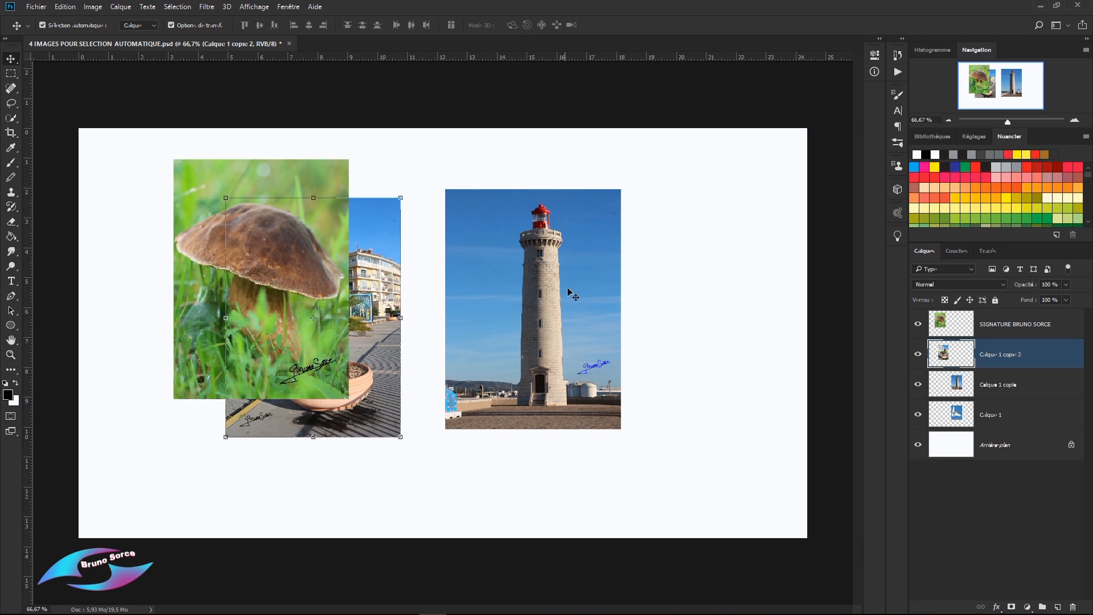
left_click_drag(374, 274, 595, 265)
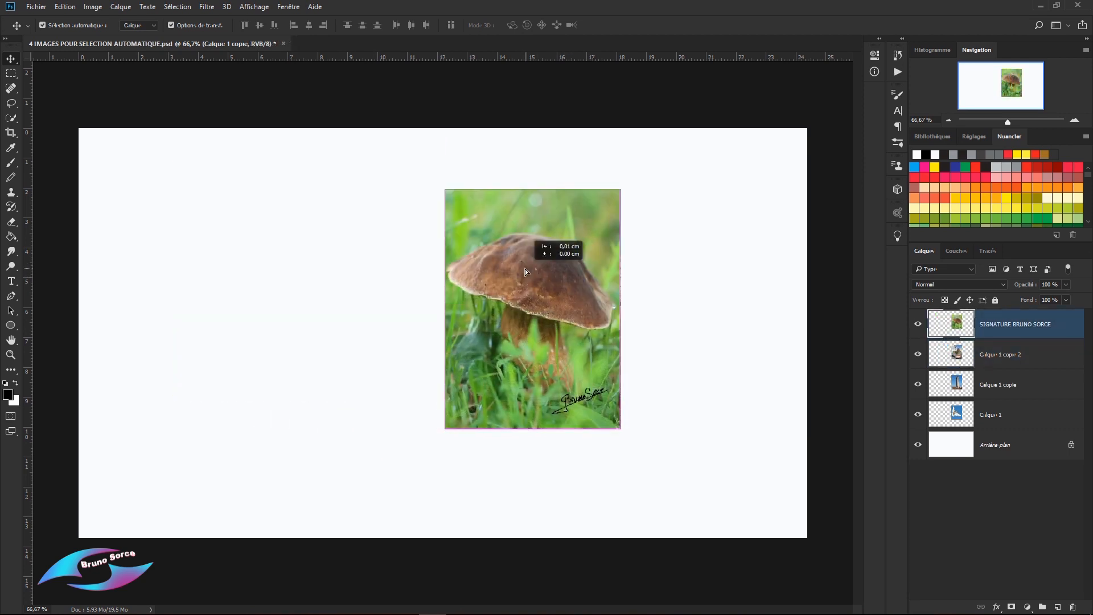
left_click_drag(525, 269, 526, 268)
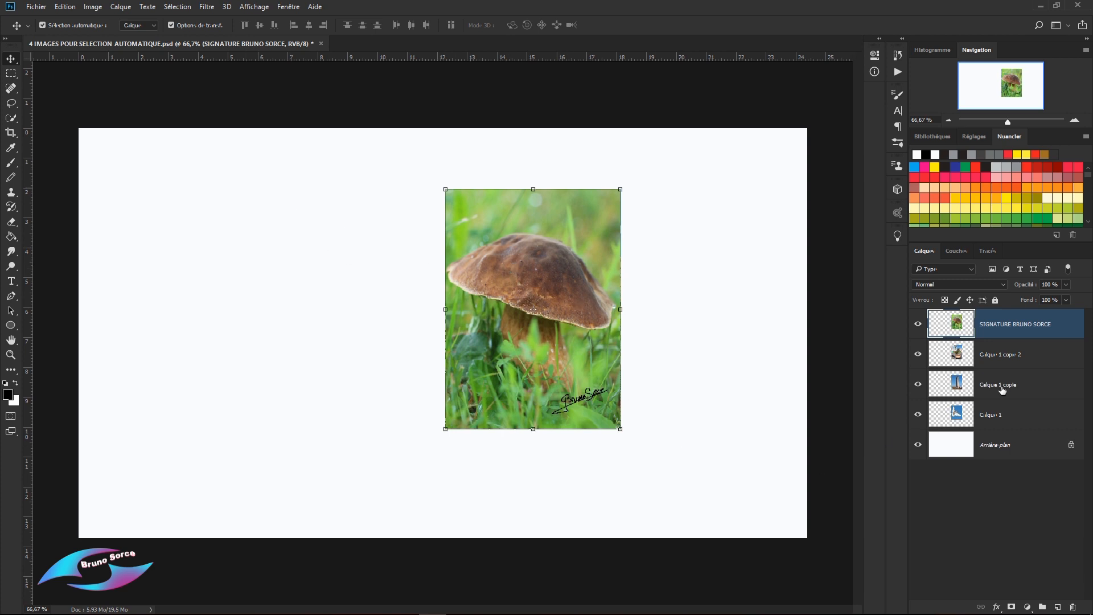
Select layer Calque 1 copie and, with automatic selection temporarily suspended, move the lighthouse photo out to the left of the stack
left_click(1034, 393)
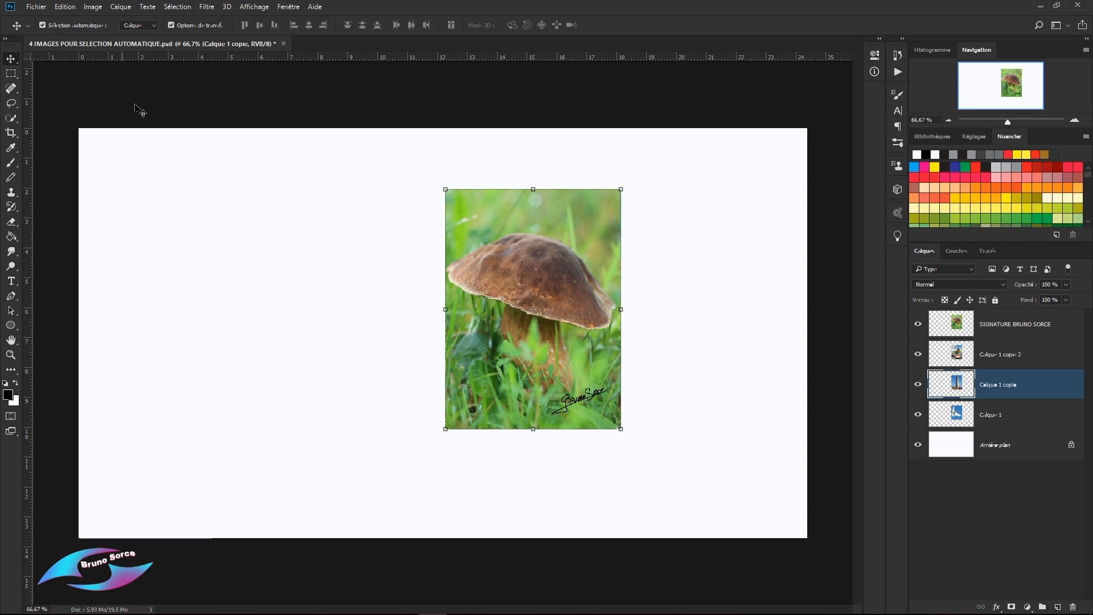
key("ctrl")
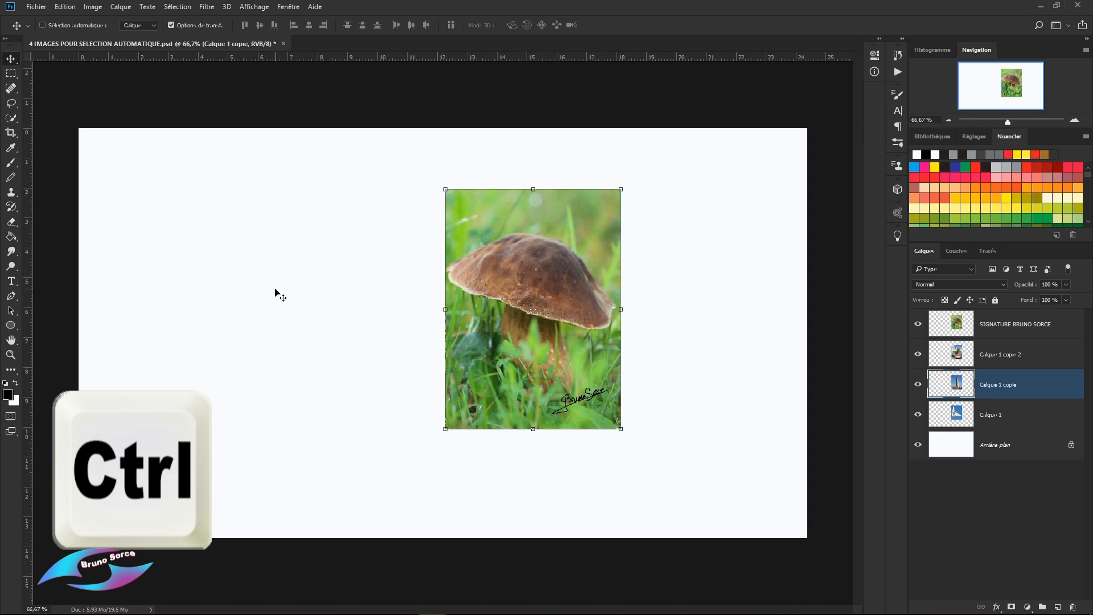
left_click_drag(270, 309, 77, 301)
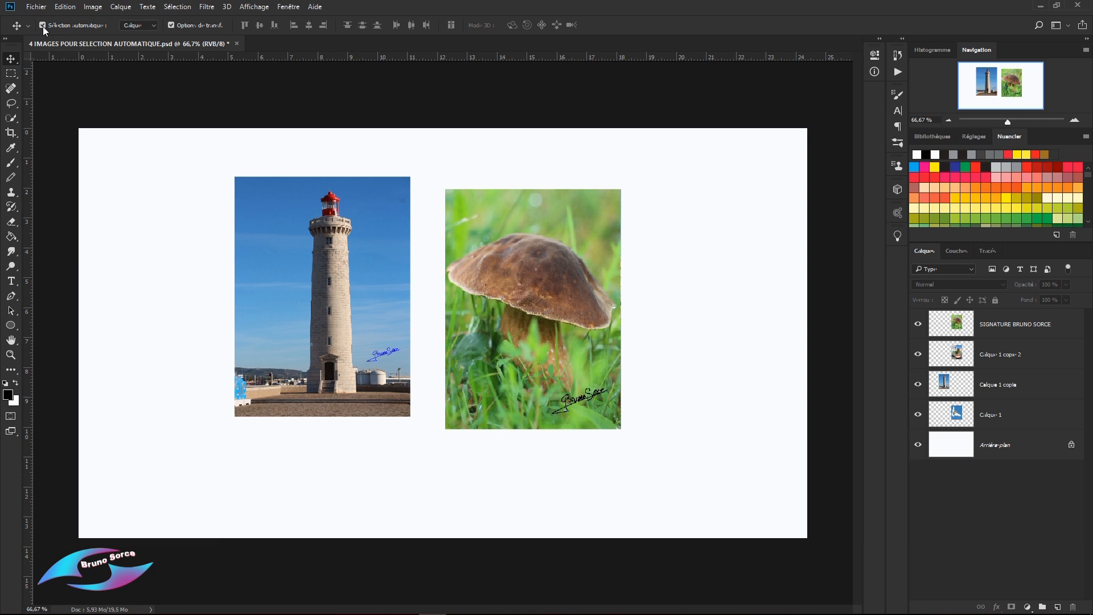
left_click(329, 295)
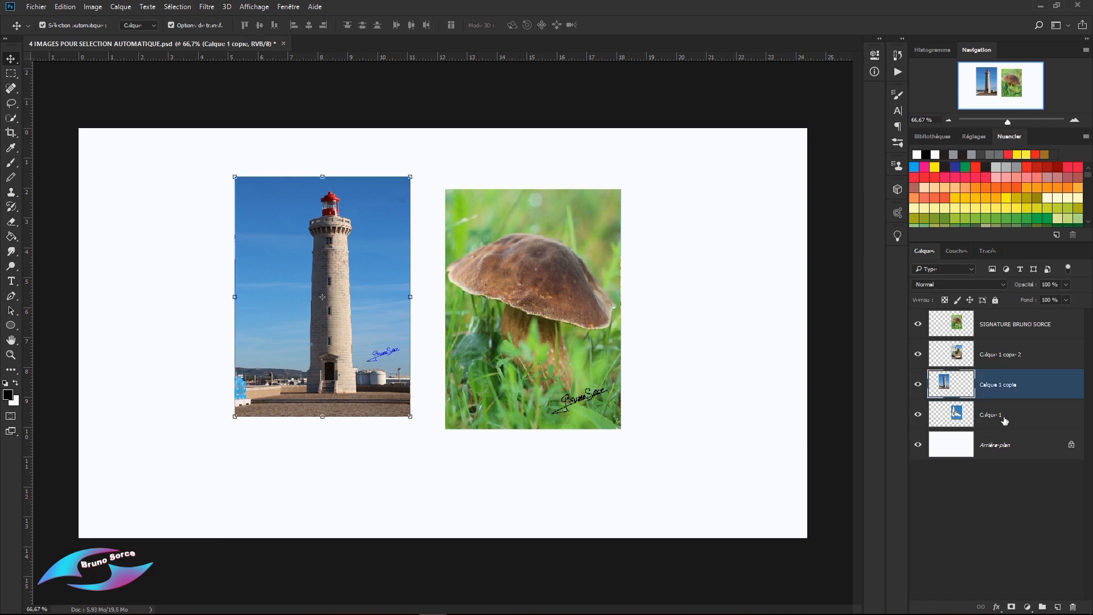
Select layer Calque 1 and, with automatic selection temporarily suspended, shift the seagull photo partly out from under the mushroom photo
left_click(1023, 419)
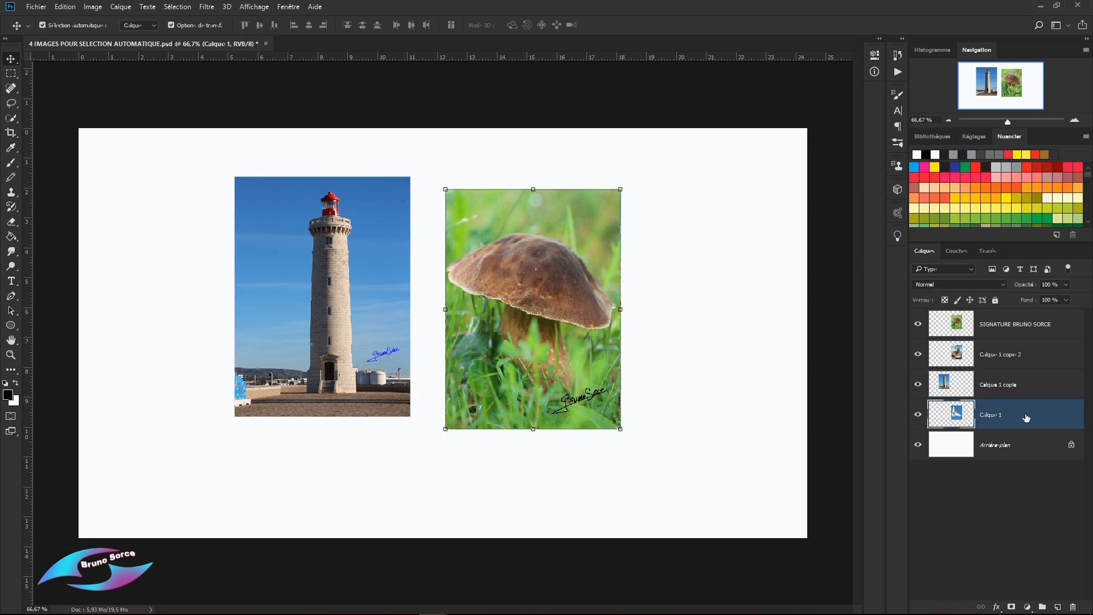
key("ctrl")
left_click_drag(530, 291, 480, 288)
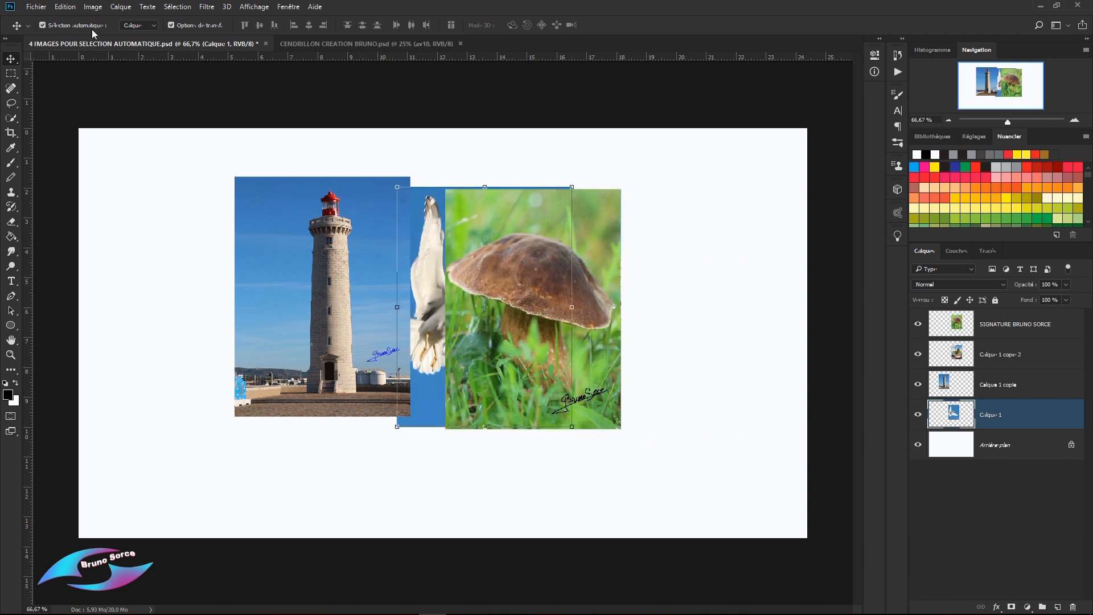
Switch to the Cendrillon document and select the top layer Calque 2 to check its Incrustation blending mode
left_click(327, 47)
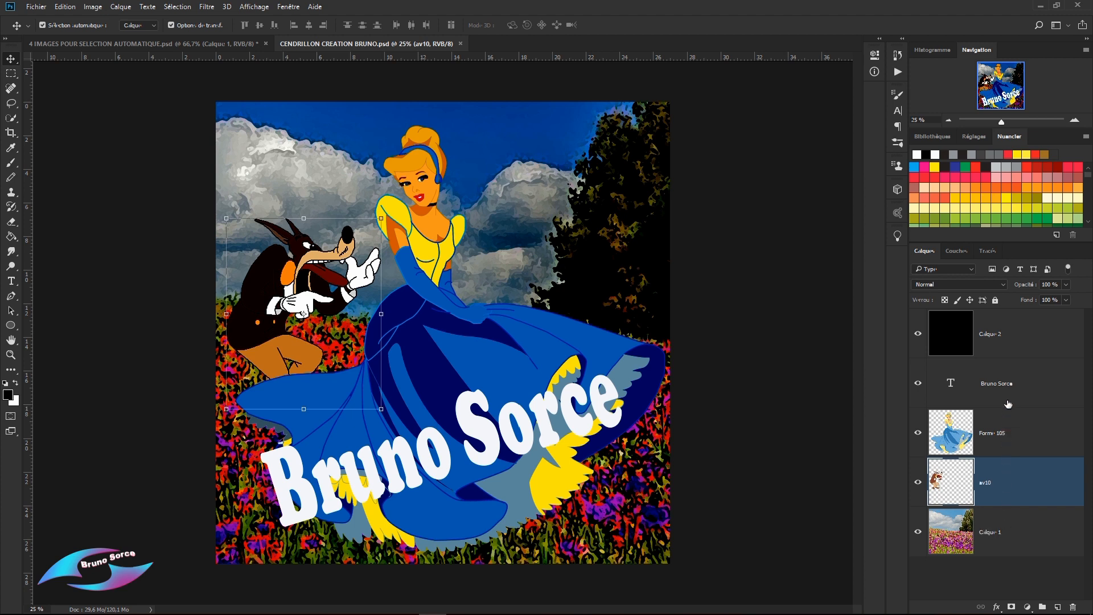
left_click(973, 333)
key("shift+alt+o")
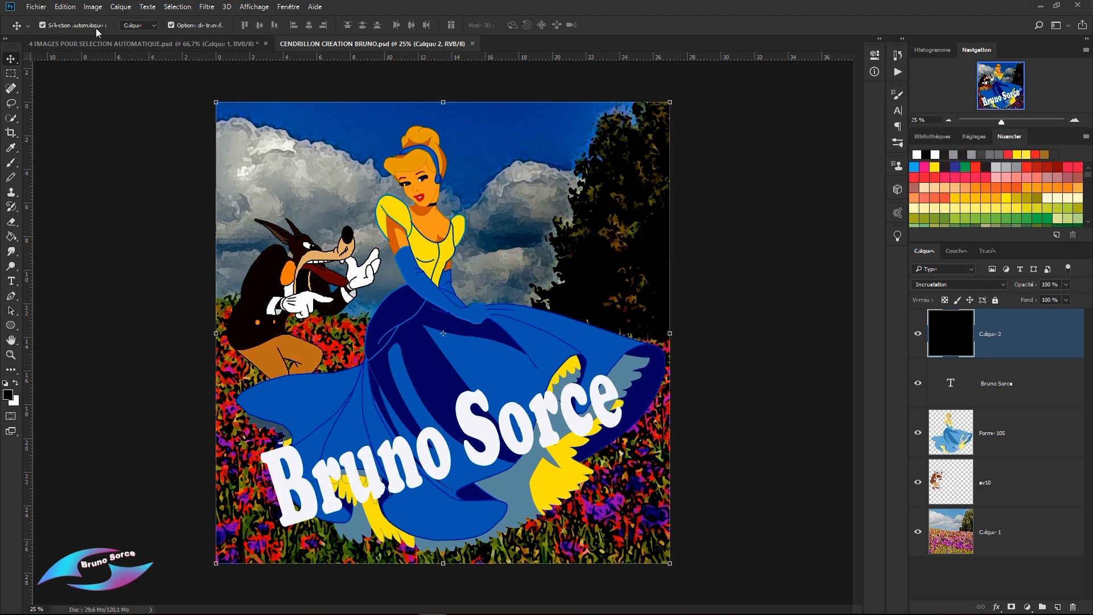
Select the av10 layer and try to move the wolf with automatic selection on
left_click(1034, 482)
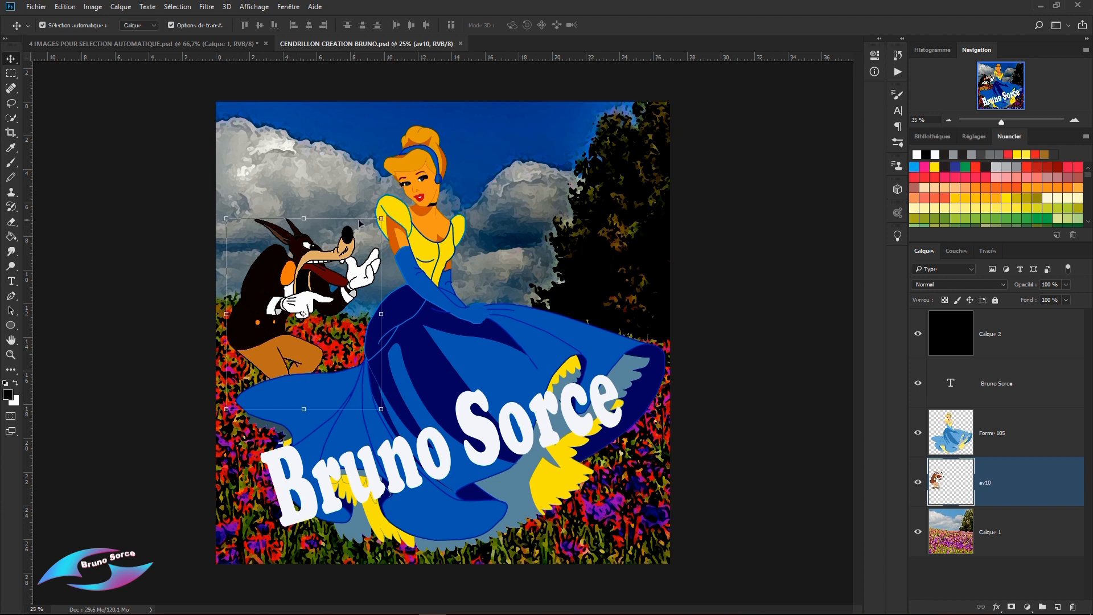
left_click(290, 278)
mouse_move(290, 278)
left_mouse_down()
mouse_move(446, 323)
mouse_move(290, 279)
left_mouse_up()
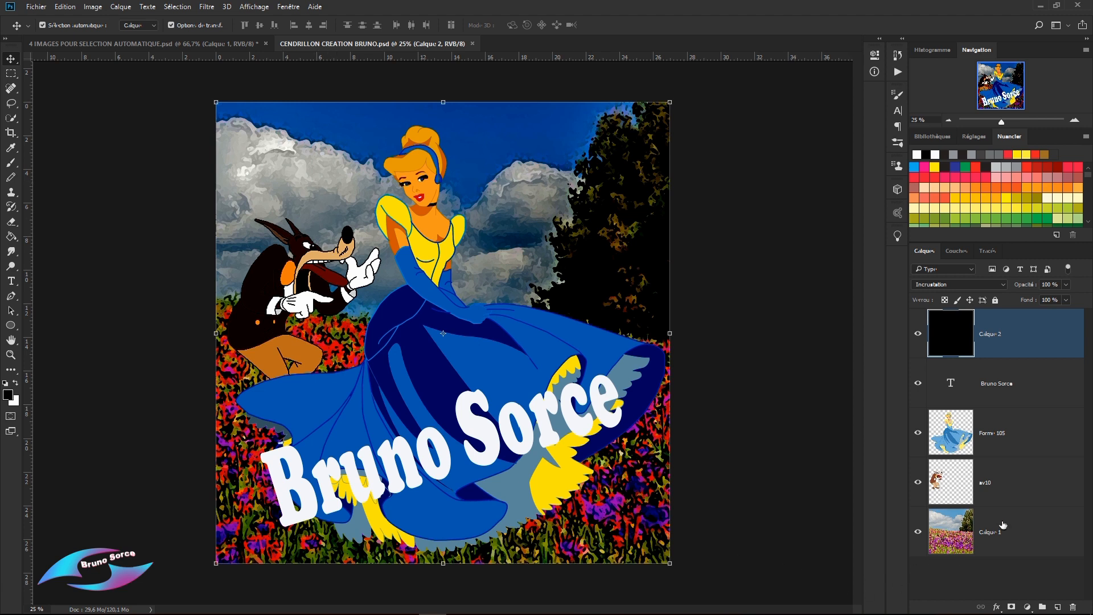
Reselect the av10 layer, move the wolf to the right of the princess and flip it horizontally to face her
left_click(1012, 484)
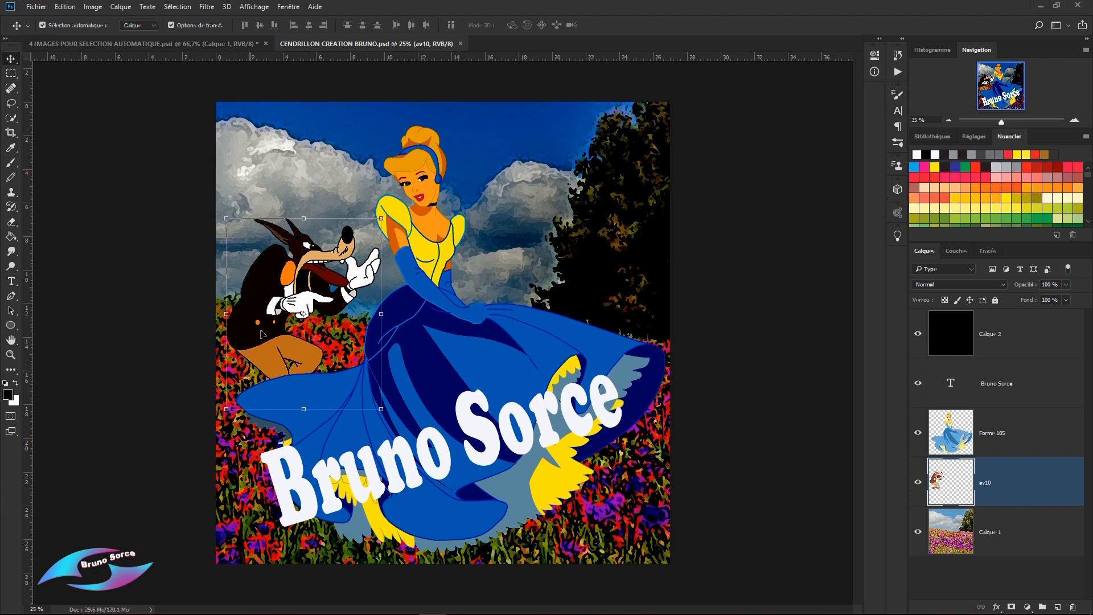
left_click_drag(279, 309, 528, 254)
key("ctrl+shift+h")
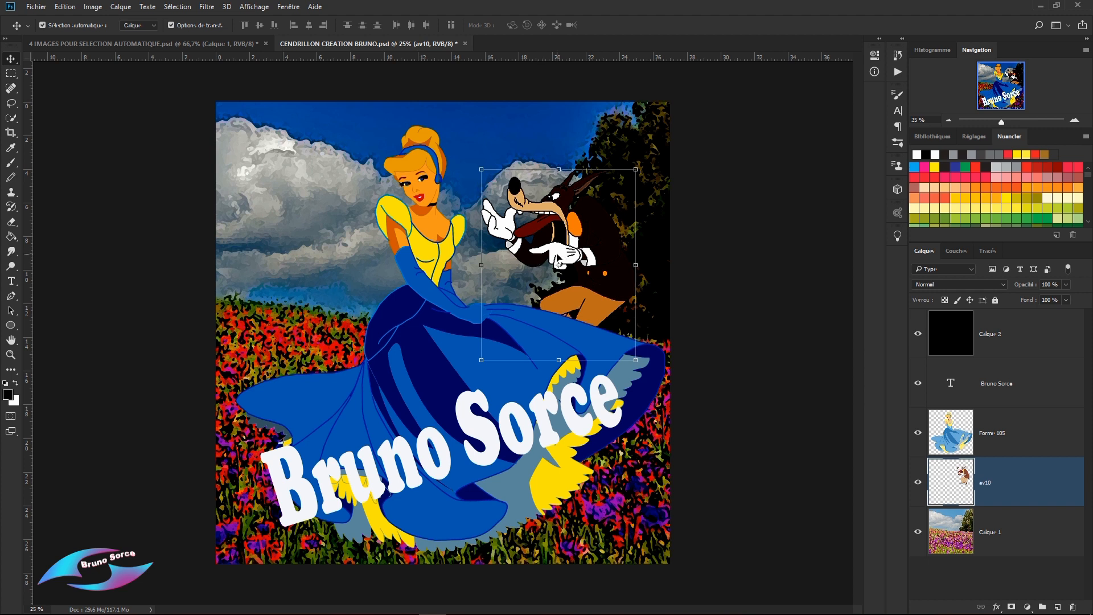
mouse_move(585, 251)
left_mouse_down()
mouse_move(408, 295)
mouse_move(385, 311)
mouse_move(574, 307)
mouse_move(594, 277)
mouse_move(577, 277)
mouse_move(583, 253)
left_mouse_up()
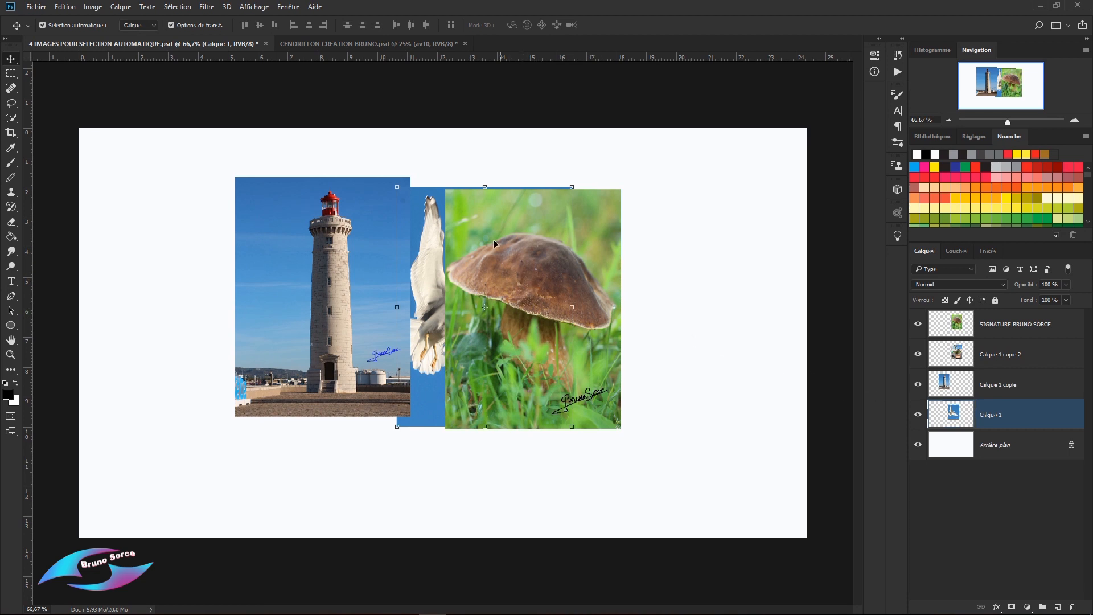
Return to the four-photo document and arrange the photos in a row: mushroom, lighthouse, street, seagull
left_click_drag(411, 232, 652, 239)
mouse_move(505, 240)
left_mouse_down()
mouse_move(111, 237)
mouse_move(120, 243)
left_mouse_up()
left_click_drag(294, 244, 324, 257)
mouse_move(209, 246)
left_mouse_down()
mouse_move(203, 233)
mouse_move(220, 233)
left_mouse_up()
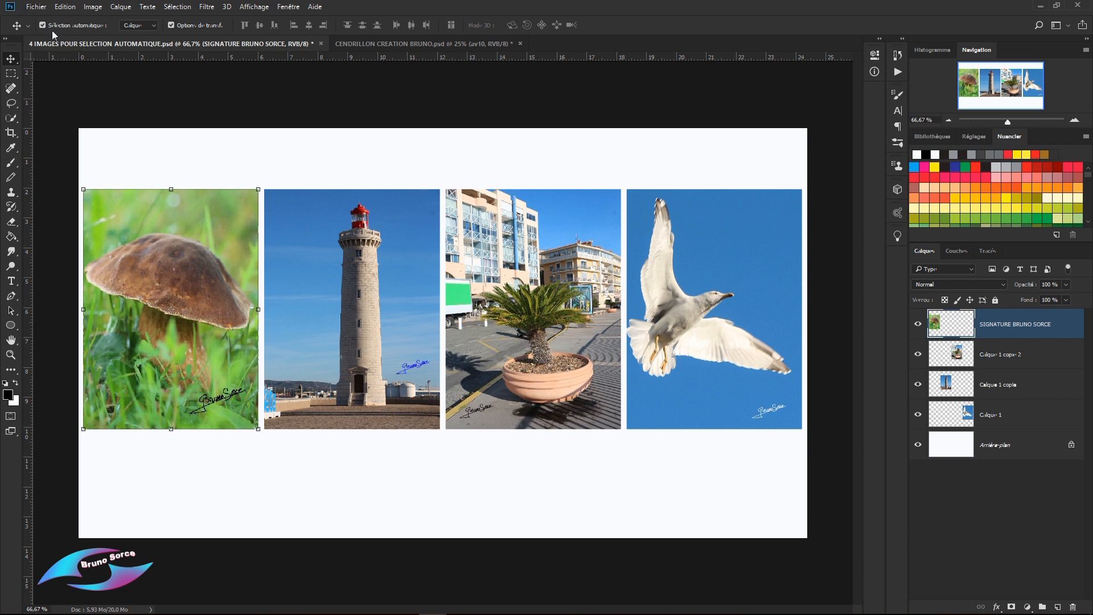
Select the street photo with the potted palm and toggle the transform controls off and on again
left_click(542, 312)
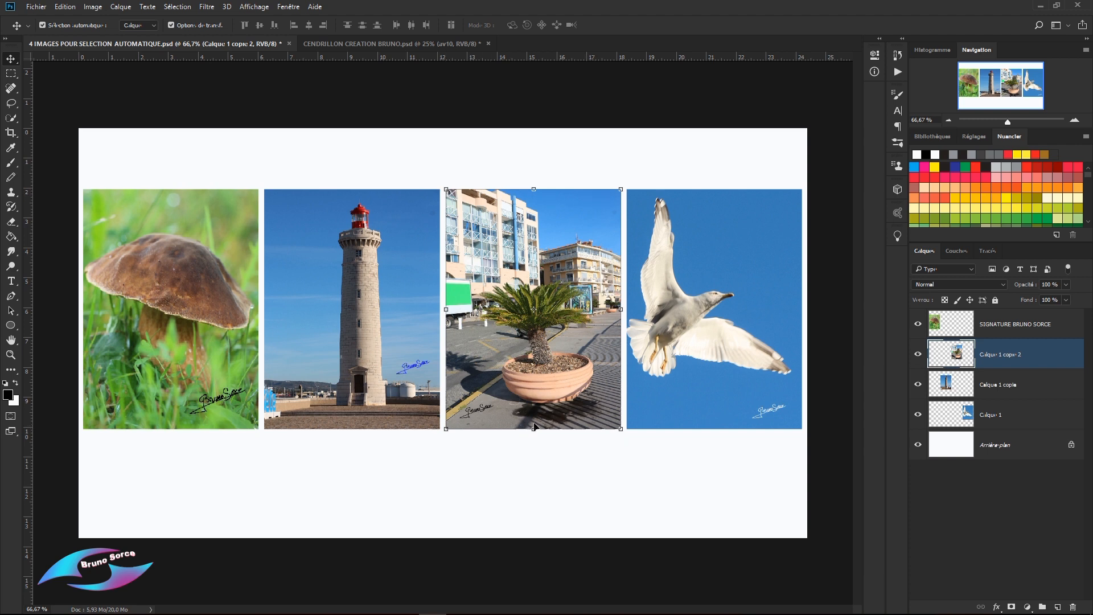
left_click(172, 25)
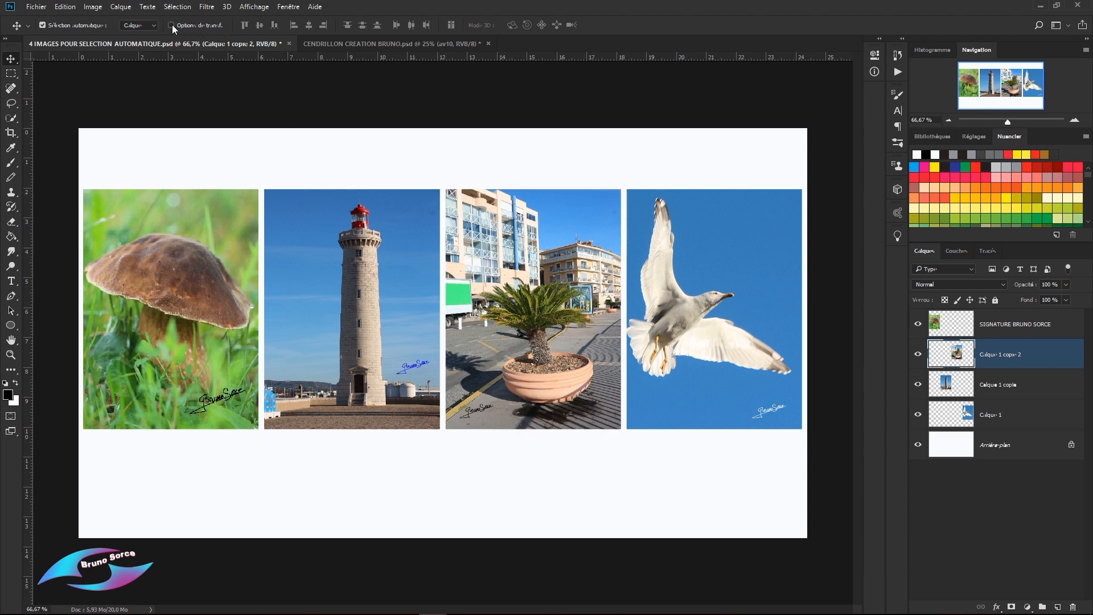
left_click(171, 25)
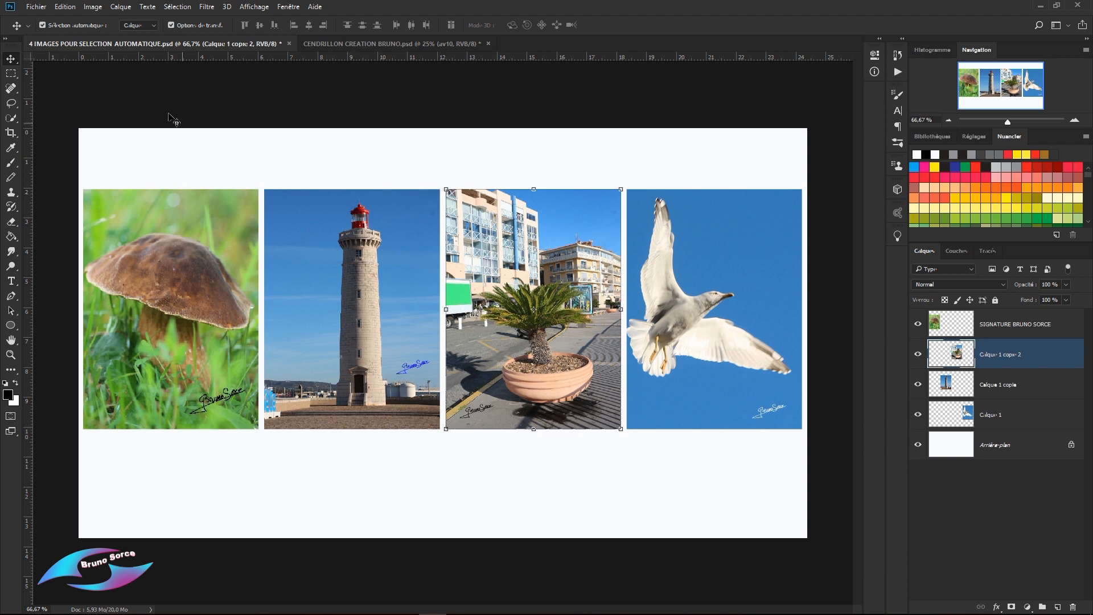
Start a free transform on the street photo, leave it to turn off the transform controls option, and restart the free transform
left_click(64, 8)
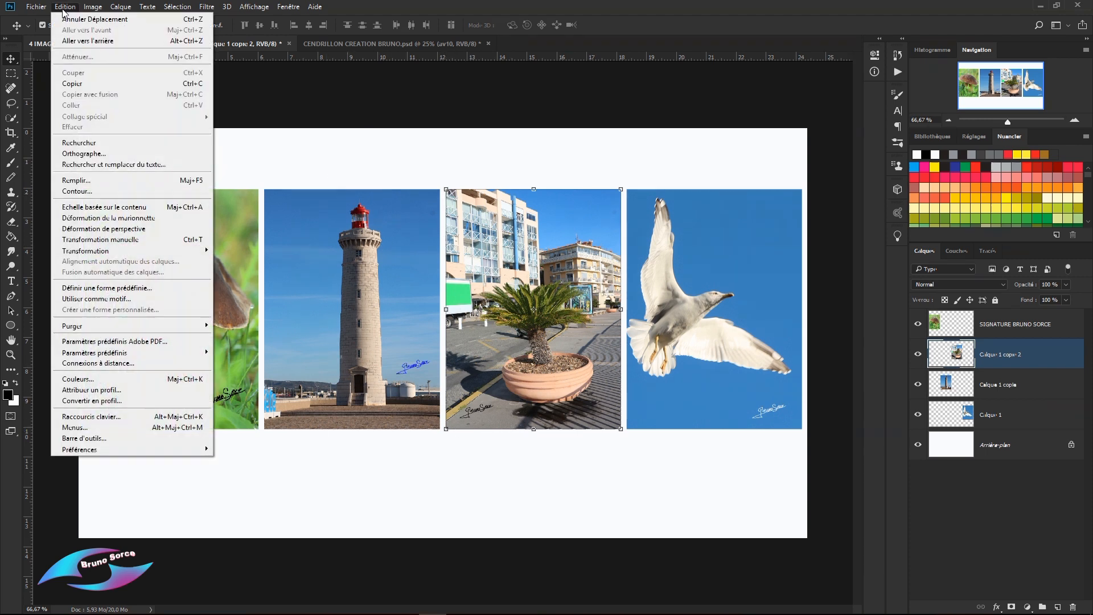
left_click(82, 239)
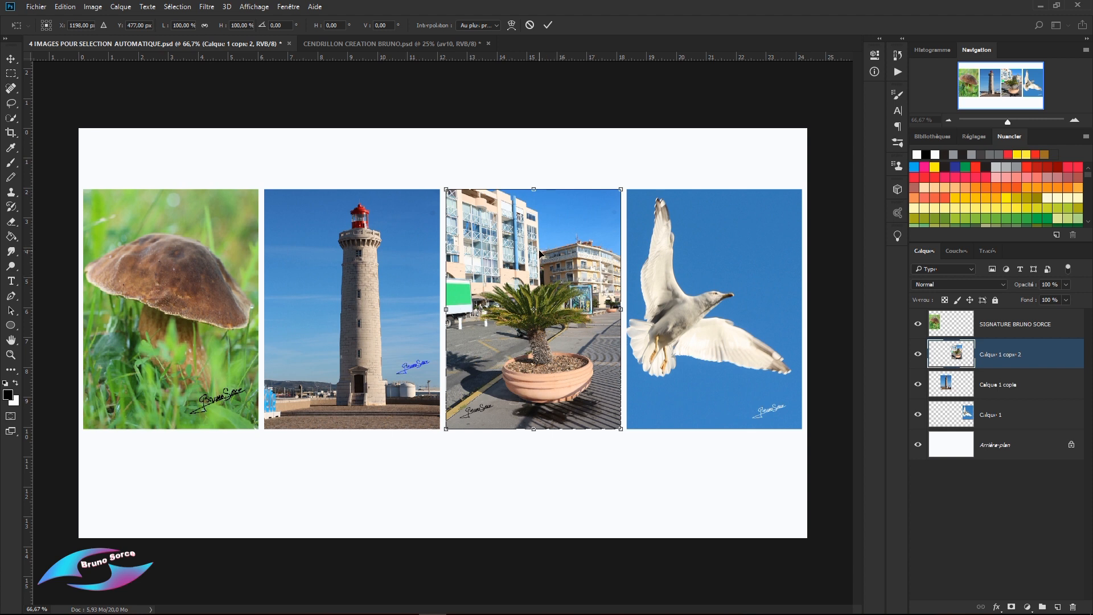
left_click(10, 59)
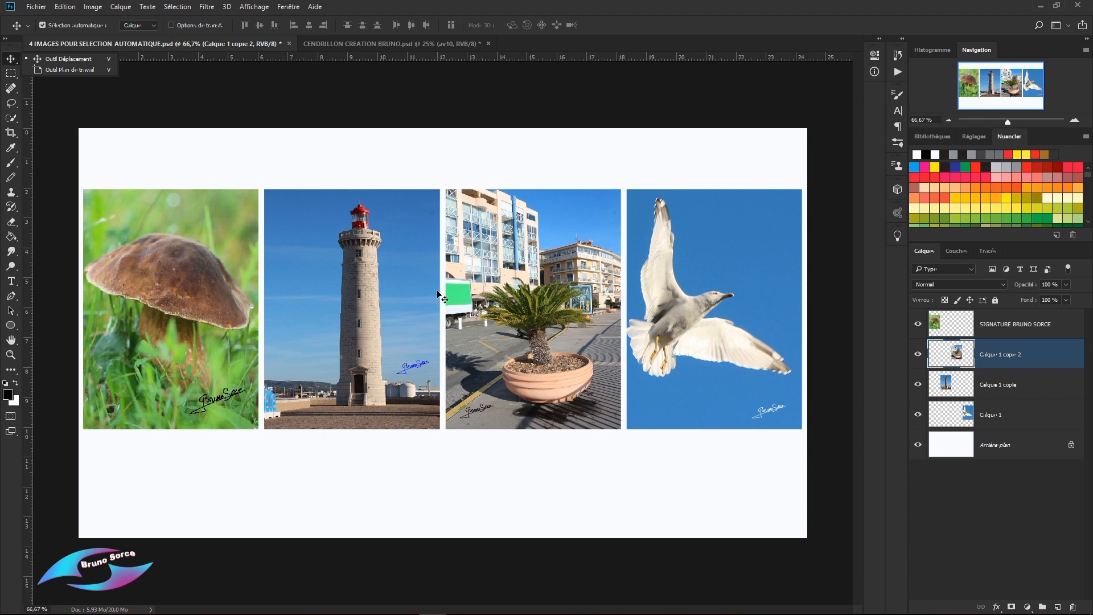
left_click(64, 7)
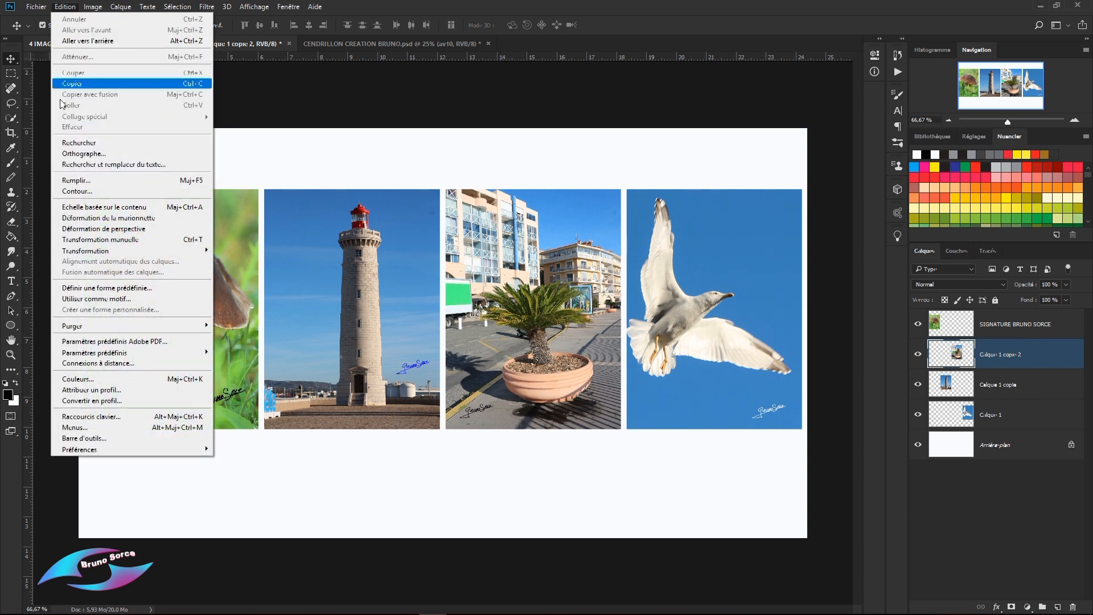
left_click(77, 239)
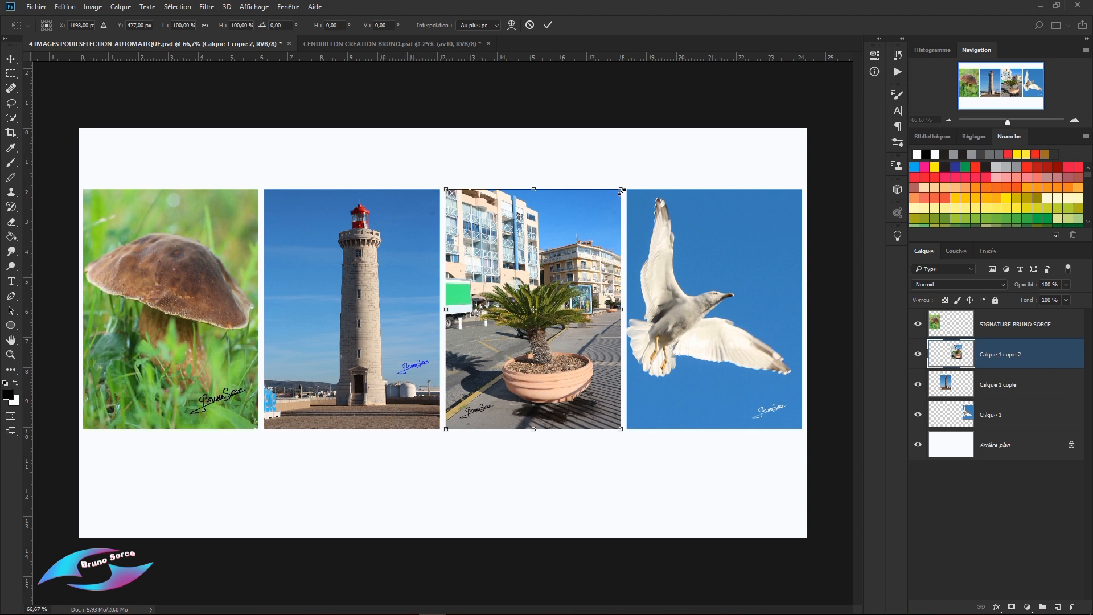
Try to shift the street photo slightly left and narrow it to about 98% width, cancelling the free transform
mouse_move(568, 214)
left_mouse_down()
mouse_move(573, 204)
mouse_move(565, 214)
left_mouse_up()
mouse_move(618, 189)
left_mouse_down()
mouse_move(537, 286)
mouse_move(575, 247)
mouse_move(598, 188)
mouse_move(508, 188)
mouse_move(614, 192)
left_mouse_up()
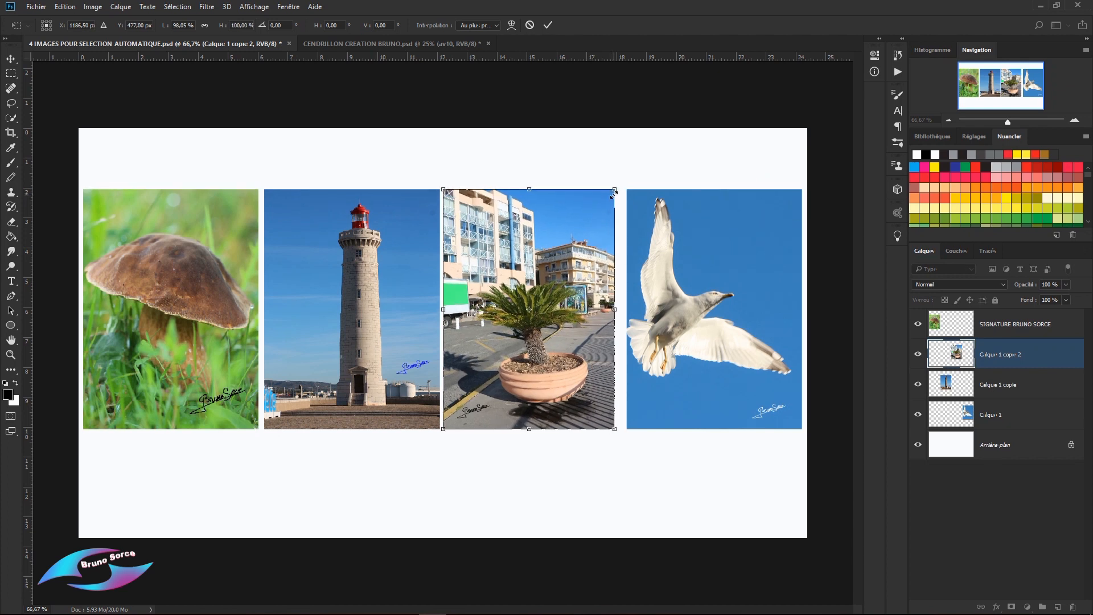
left_click(529, 24)
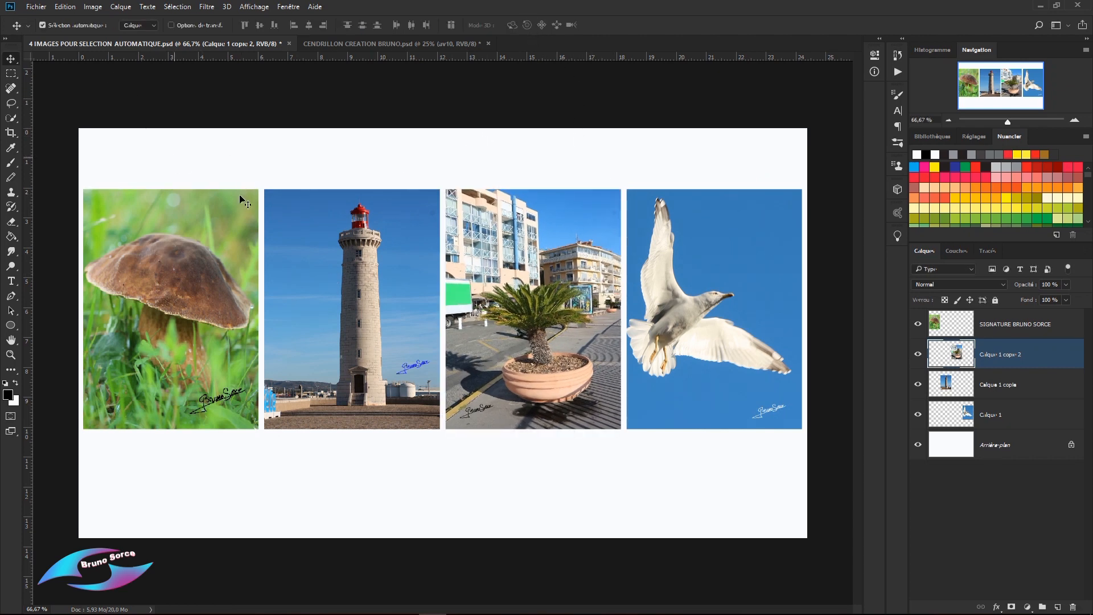
Warp the street photo with the Arc preset at 50% bend and apply the deformation
left_click(66, 7)
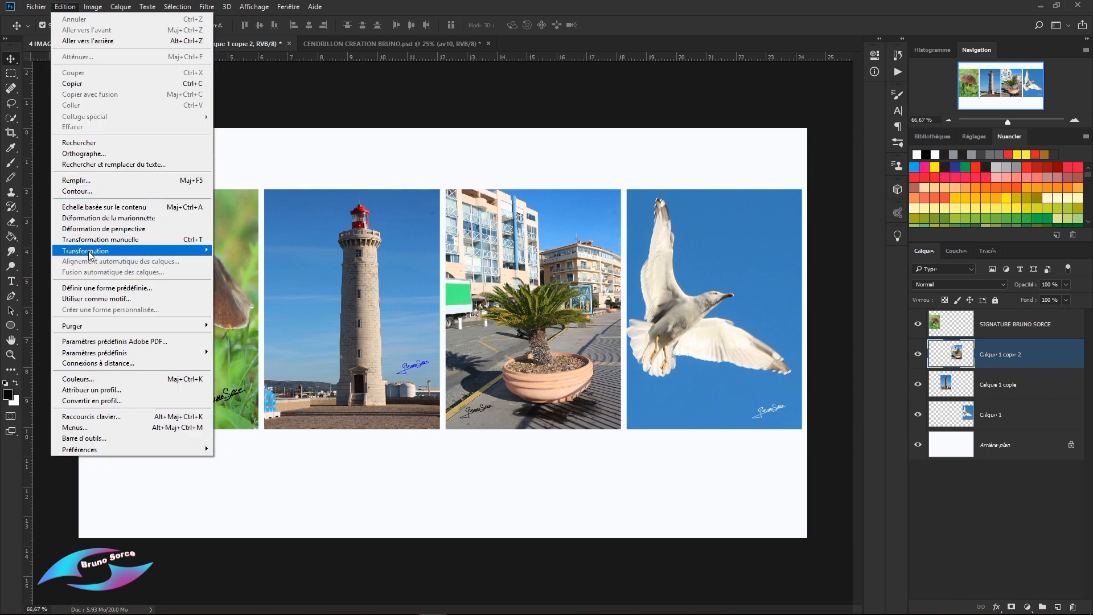
mouse_move(90, 253)
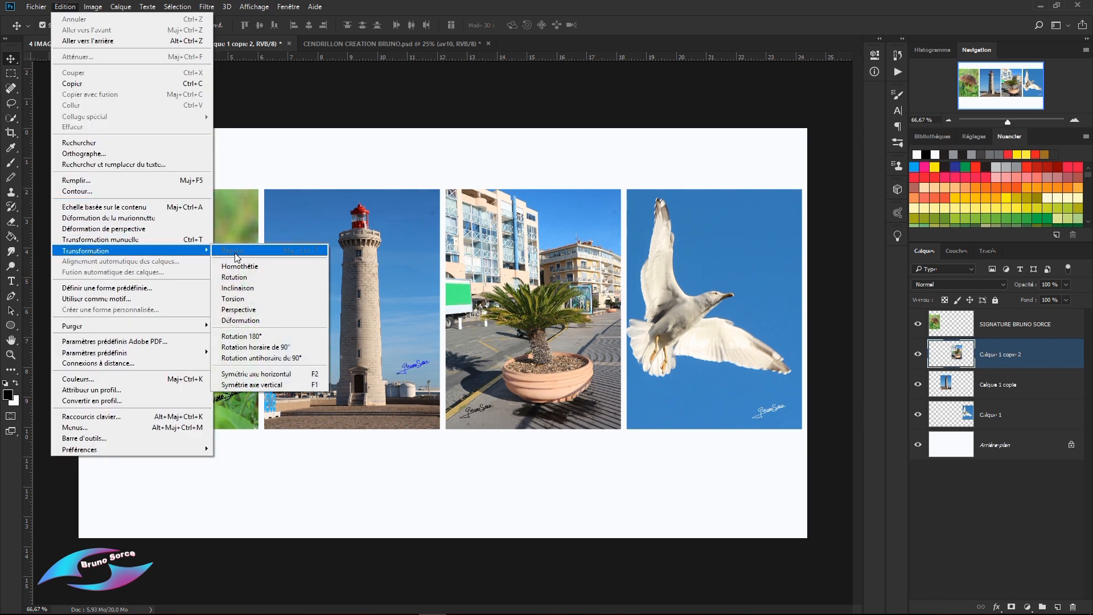
left_click(237, 319)
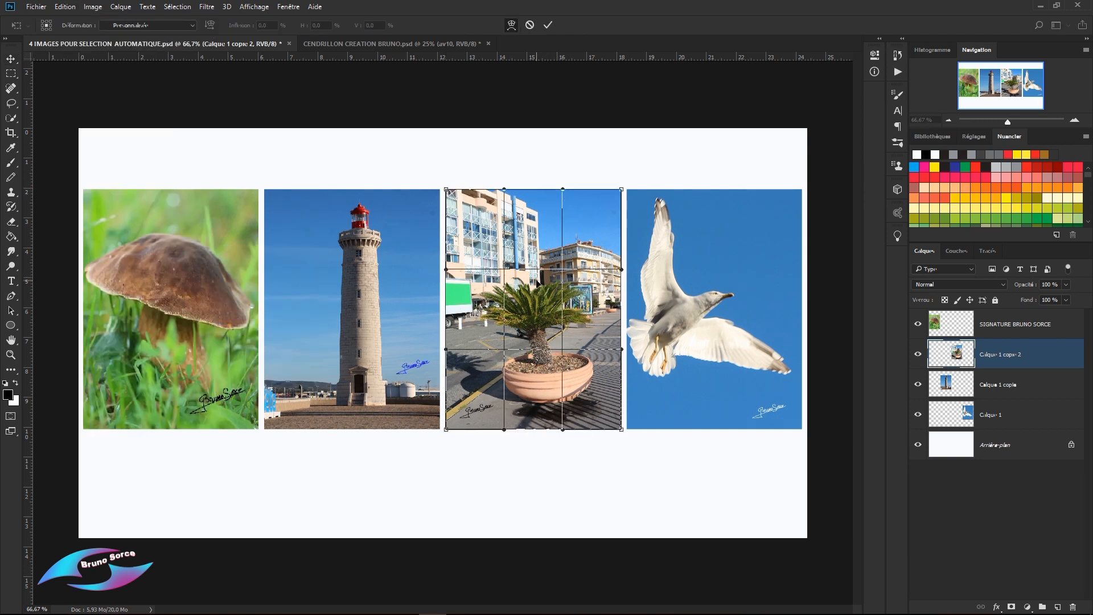
mouse_move(535, 282)
left_mouse_down()
mouse_move(558, 327)
mouse_move(536, 283)
left_mouse_up()
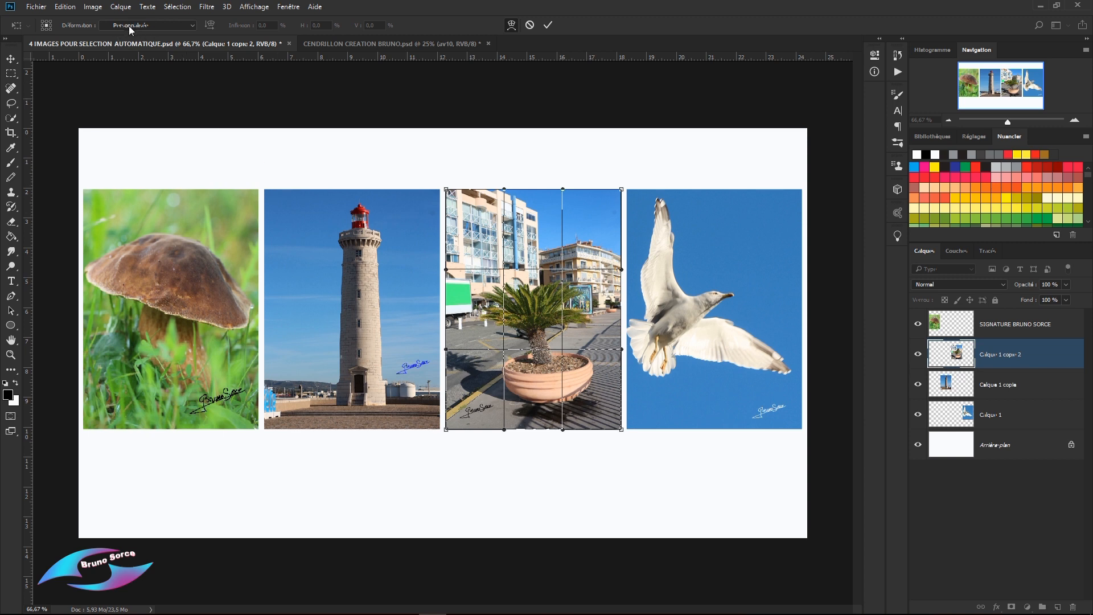
left_click(191, 26)
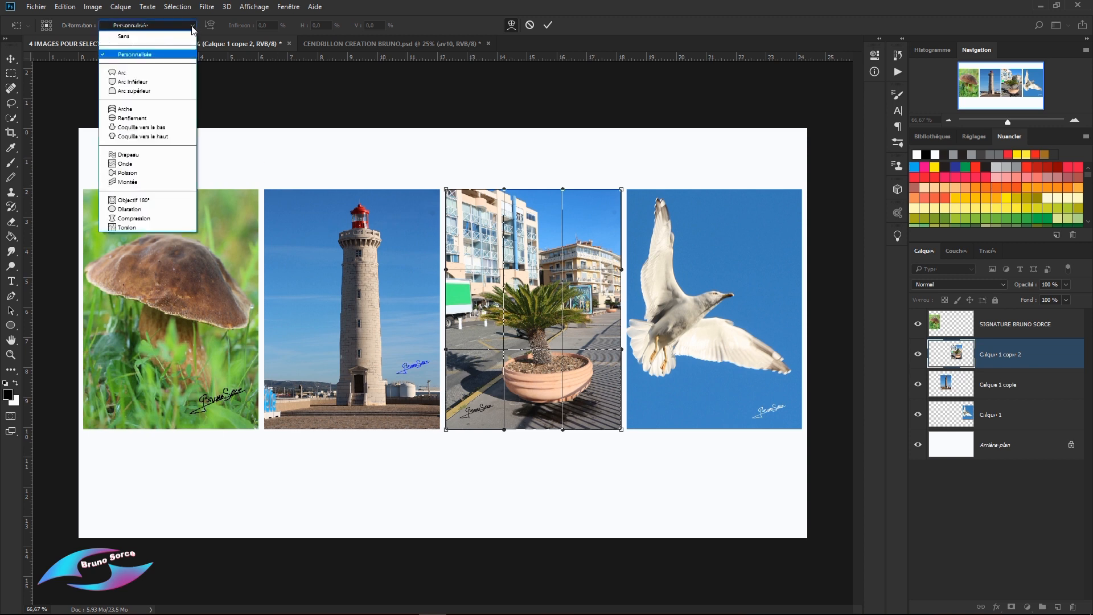
left_click(121, 73)
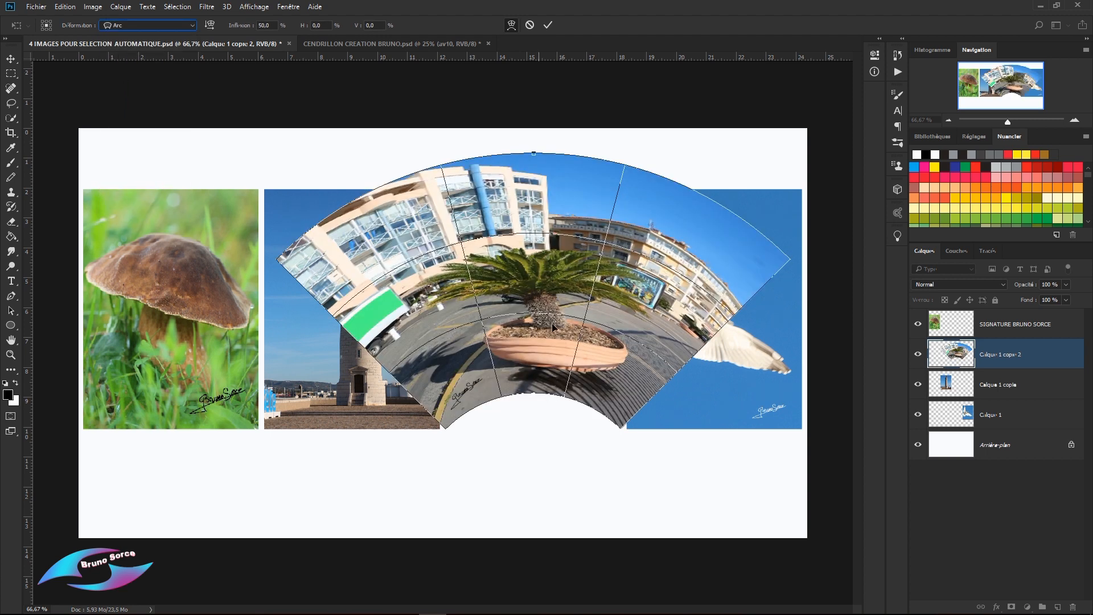
left_click(548, 25)
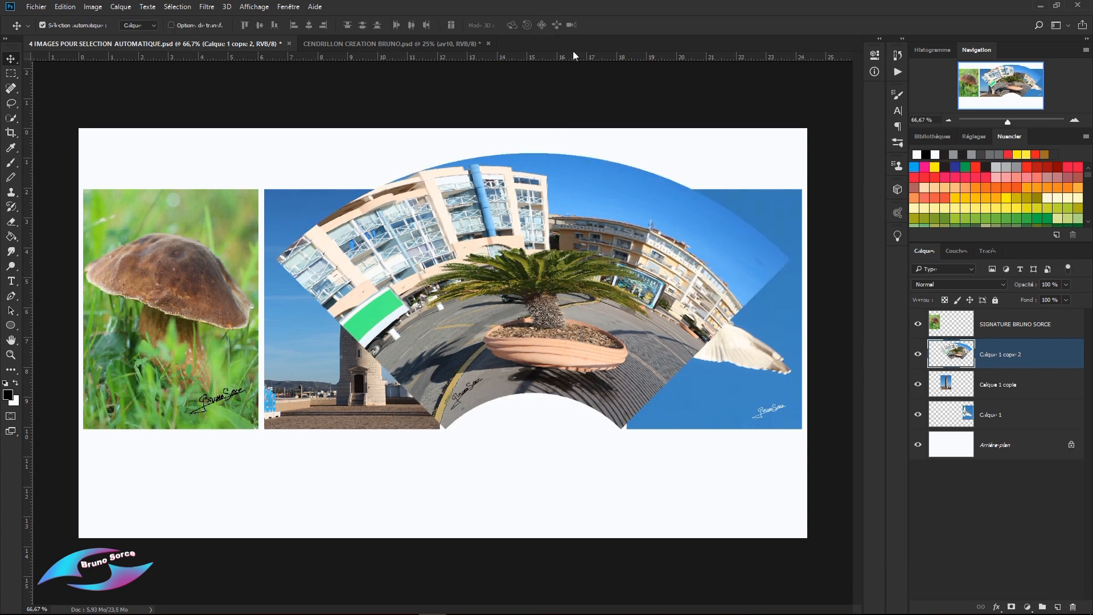
Move the arched street photo about 0.4 cm left and 0.6 cm down, and undo both the move and the warp
left_click_drag(523, 201, 539, 224)
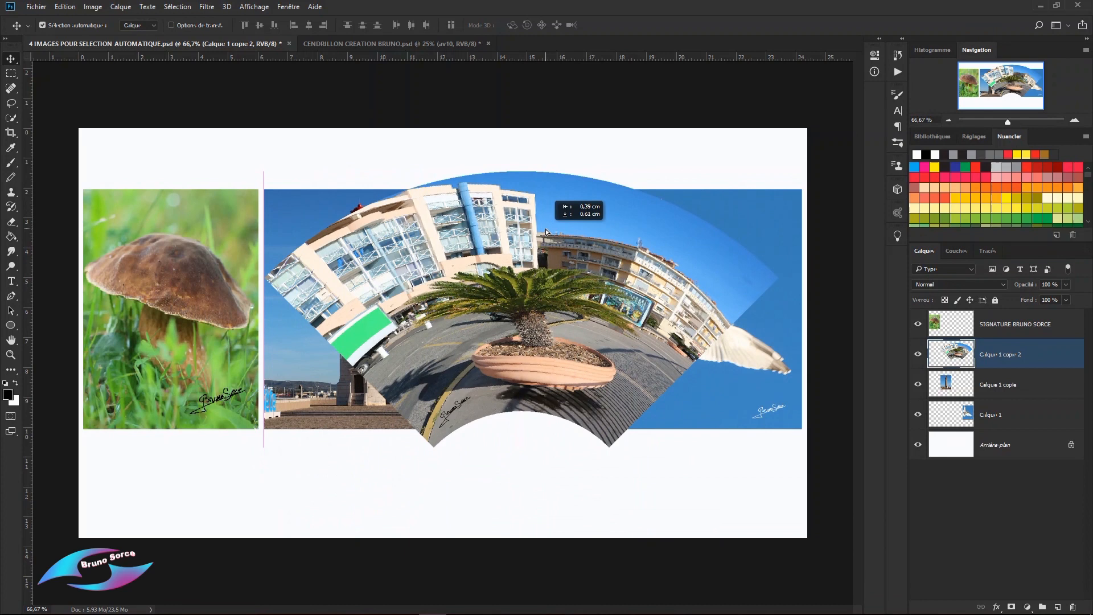
key("ctrl")
key("ctrl+alt+z")
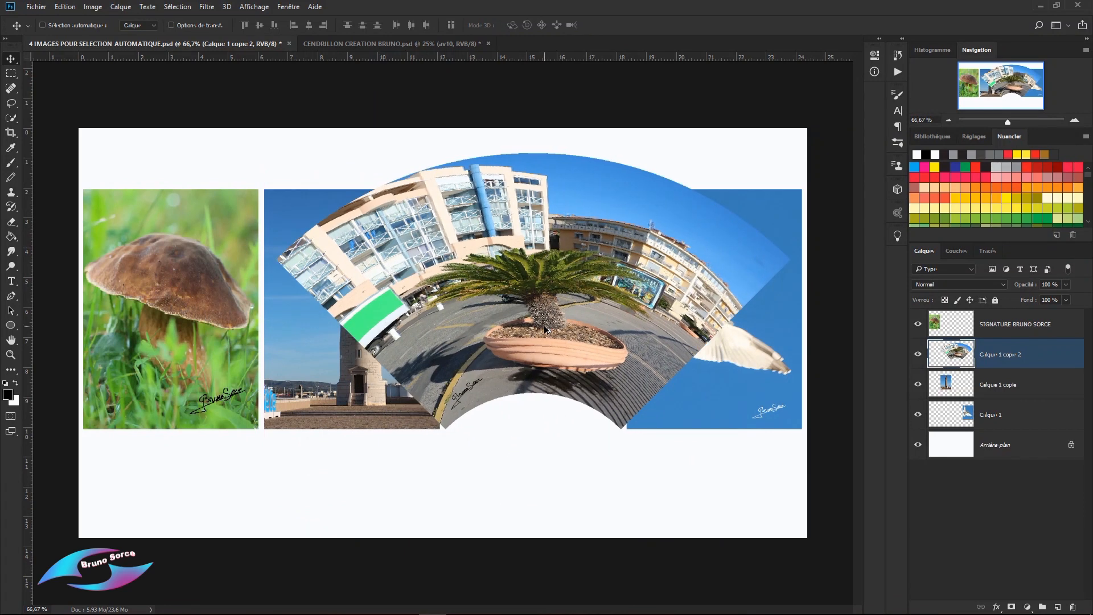
key("ctrl+alt+z")
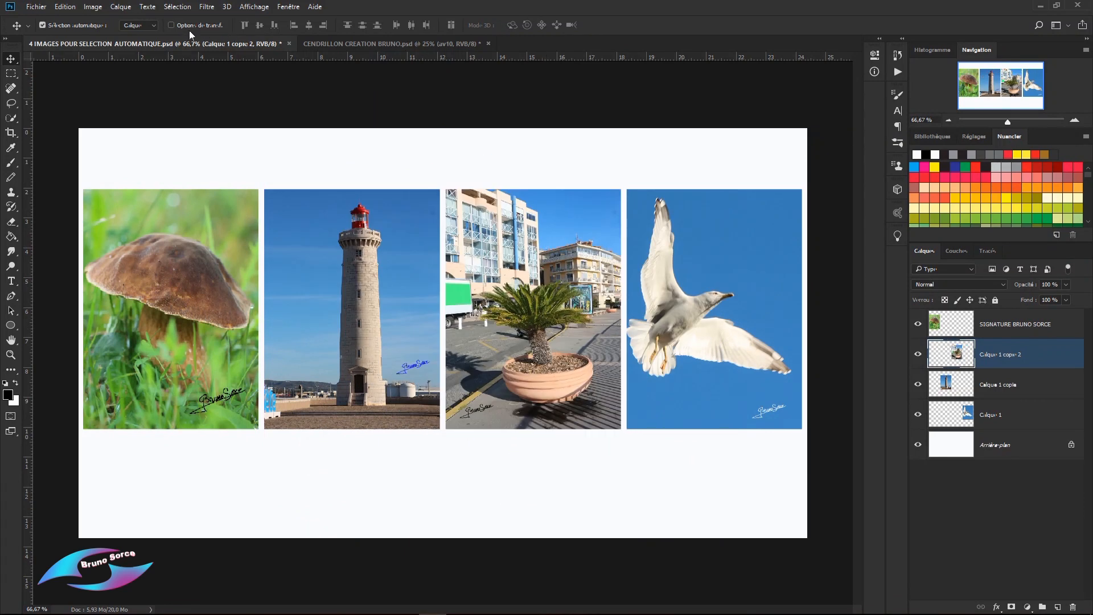
Turn on the transform controls option for the street photo, toggling it off and on again
left_click(171, 25)
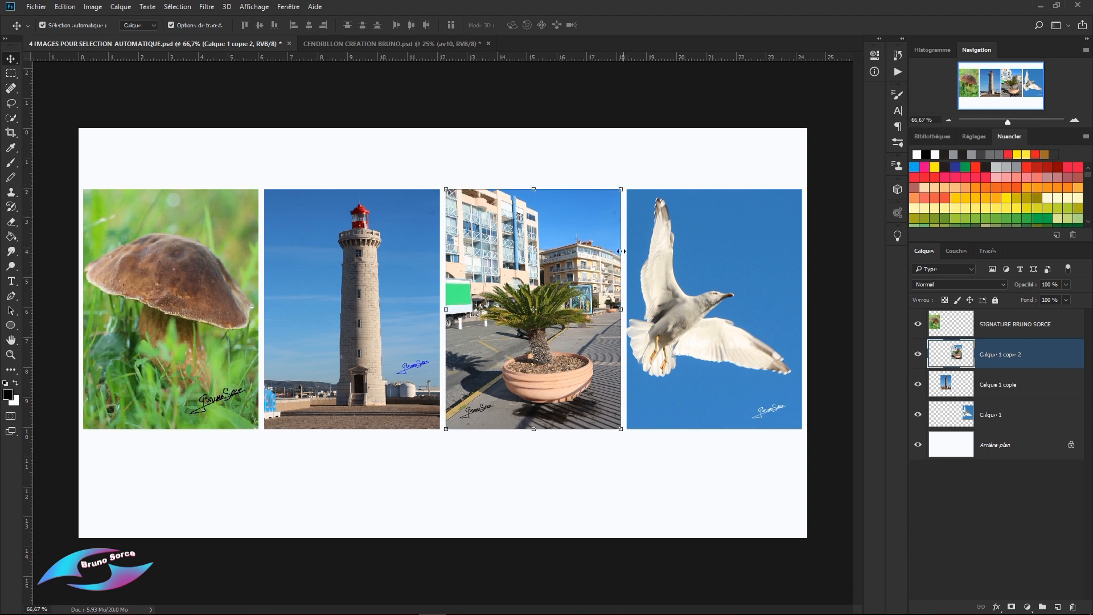
left_click(171, 25)
left_click(171, 25)
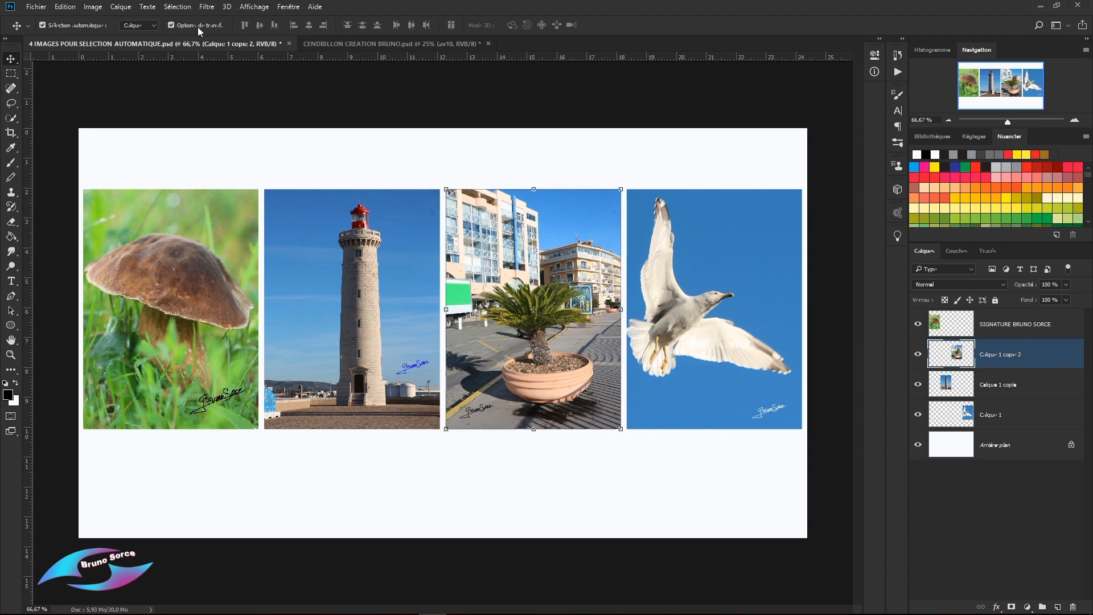